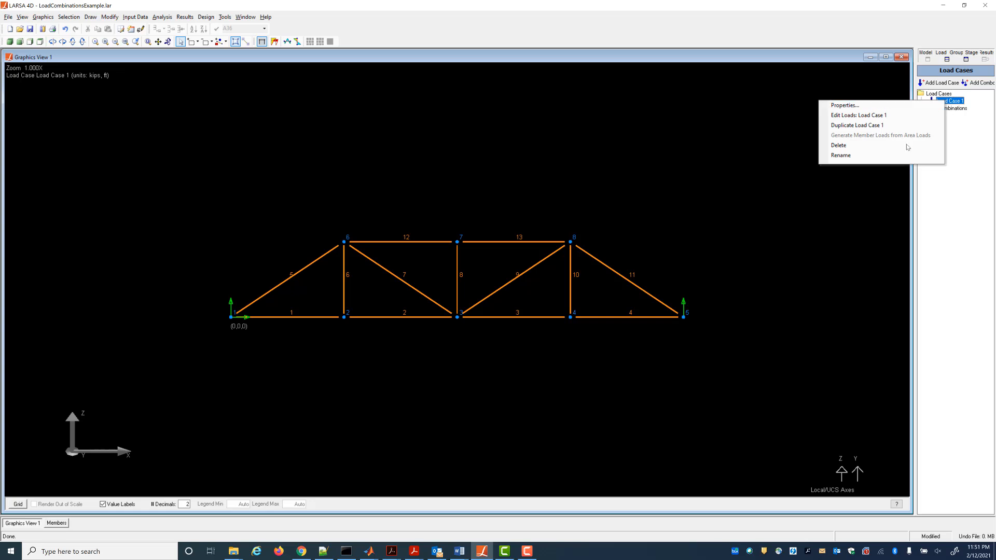
Rename the first load case as Dead Load.
{"action": "left_click", "coordinate": [904, 158]}
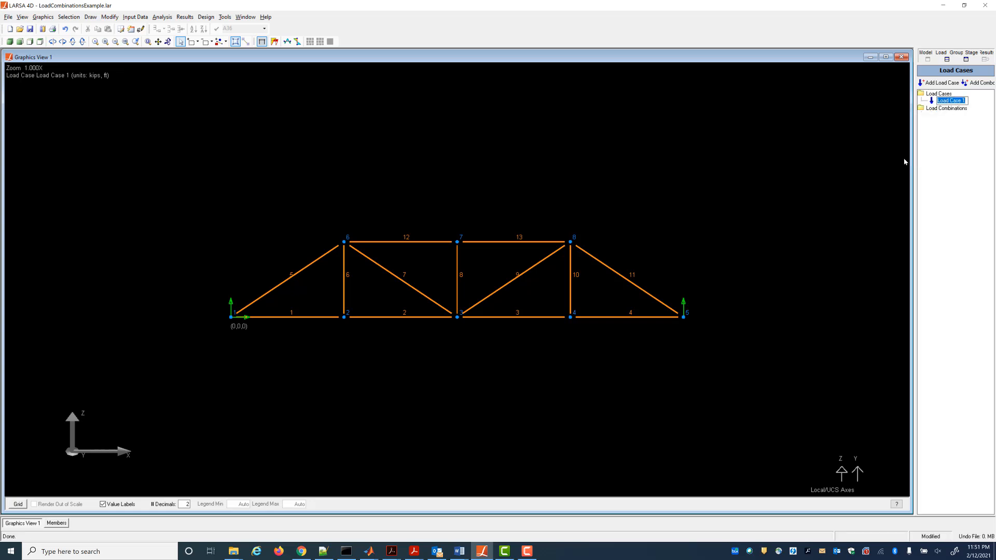
{"action": "type", "text": "Dead Load"}
{"action": "key", "text": "Return"}
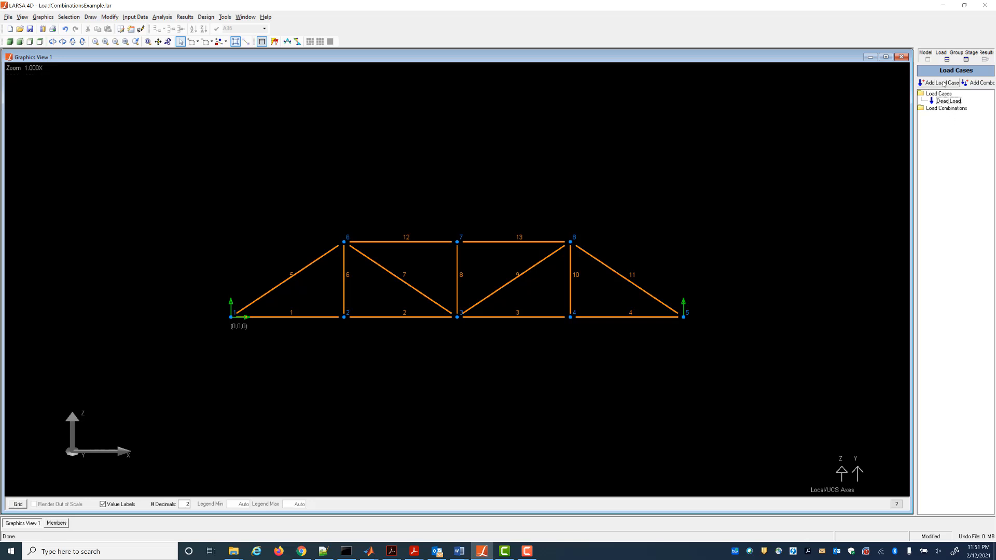
Add a second load case and rename it Live Load.
{"action": "left_click", "coordinate": [942, 83]}
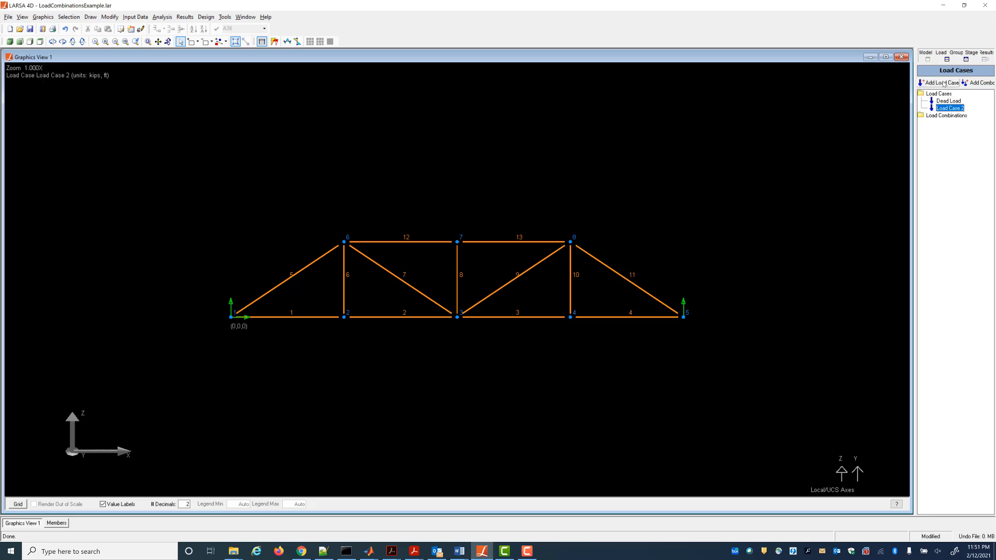
{"action": "right_click", "coordinate": [949, 112]}
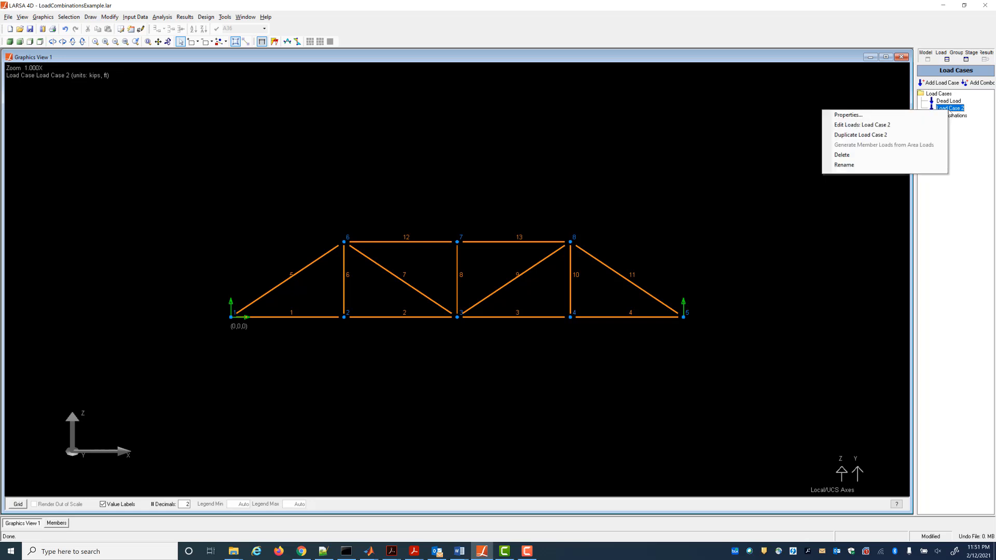
{"action": "left_click", "coordinate": [905, 164]}
{"action": "type", "text": "L"}
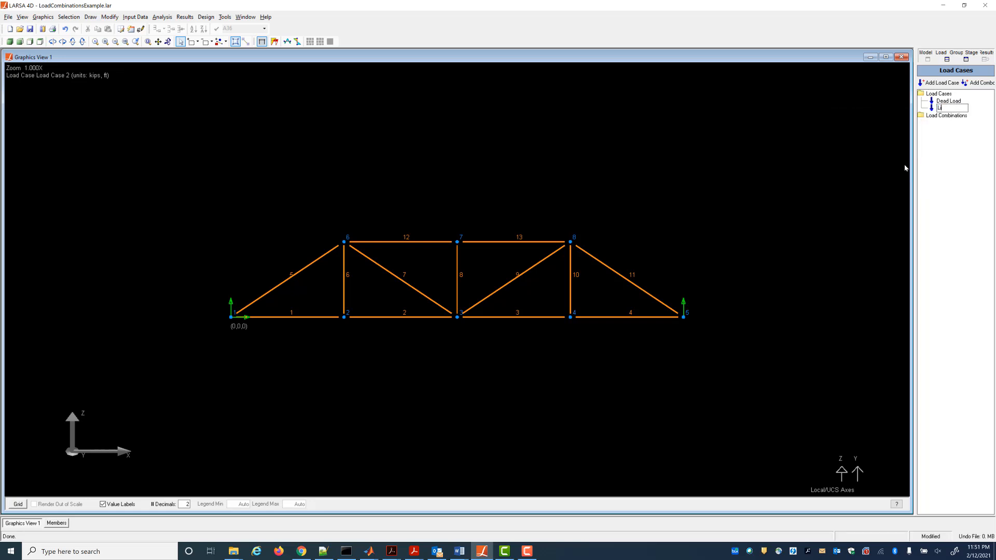
{"action": "type", "text": "ive Load"}
{"action": "key", "text": "Return"}
Open the Dead Load joint loads table and add load rows for joints 2, 3 and 4.
{"action": "left_click", "coordinate": [950, 101]}
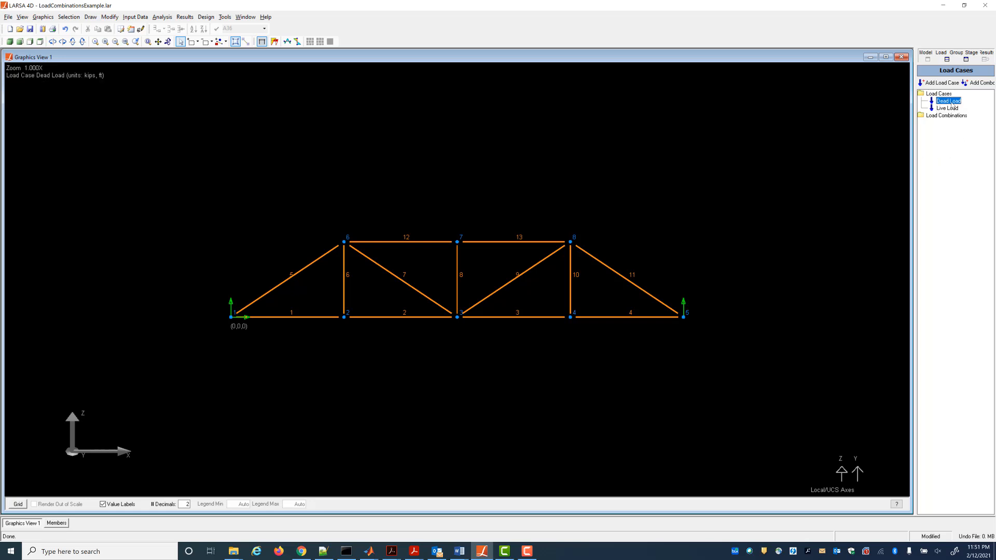
{"action": "right_click", "coordinate": [953, 104]}
{"action": "left_click", "coordinate": [862, 117]}
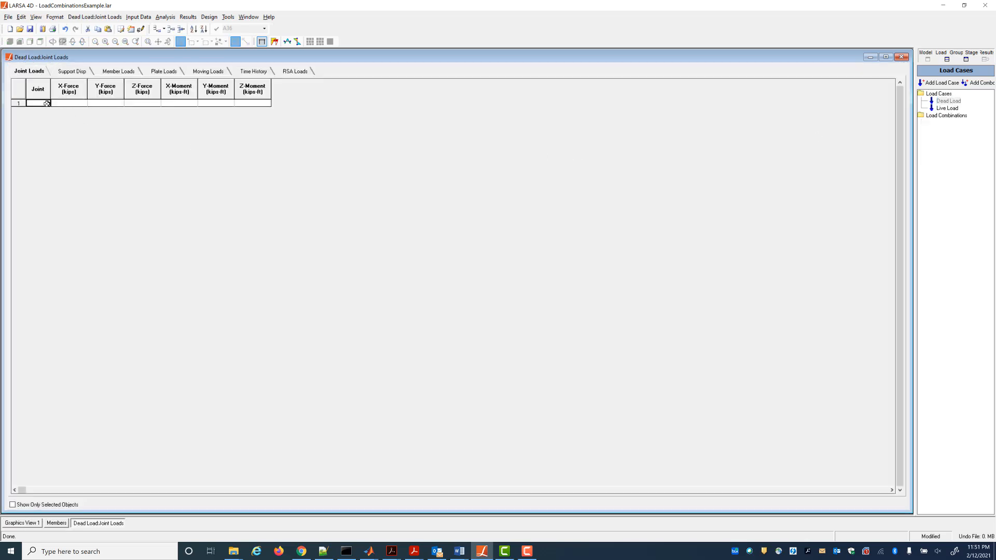
{"action": "type", "text": "2"}
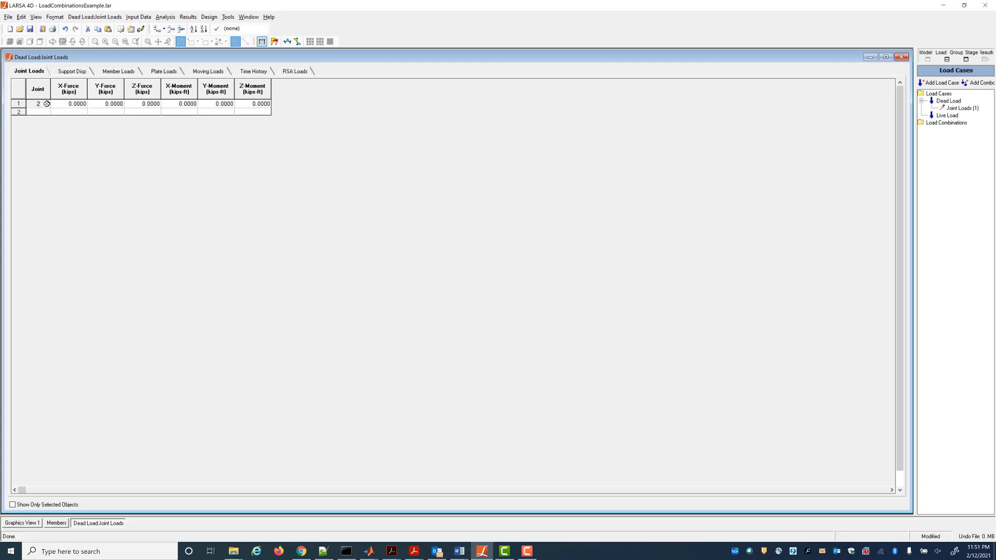
{"action": "key", "text": "Return"}
{"action": "type", "text": "3"}
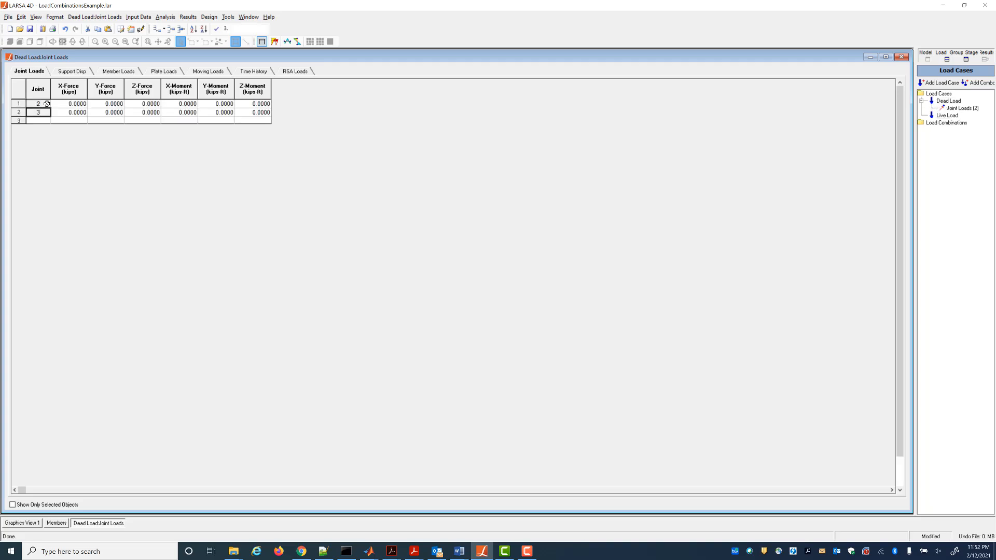
{"action": "key", "text": "Return"}
{"action": "type", "text": "4"}
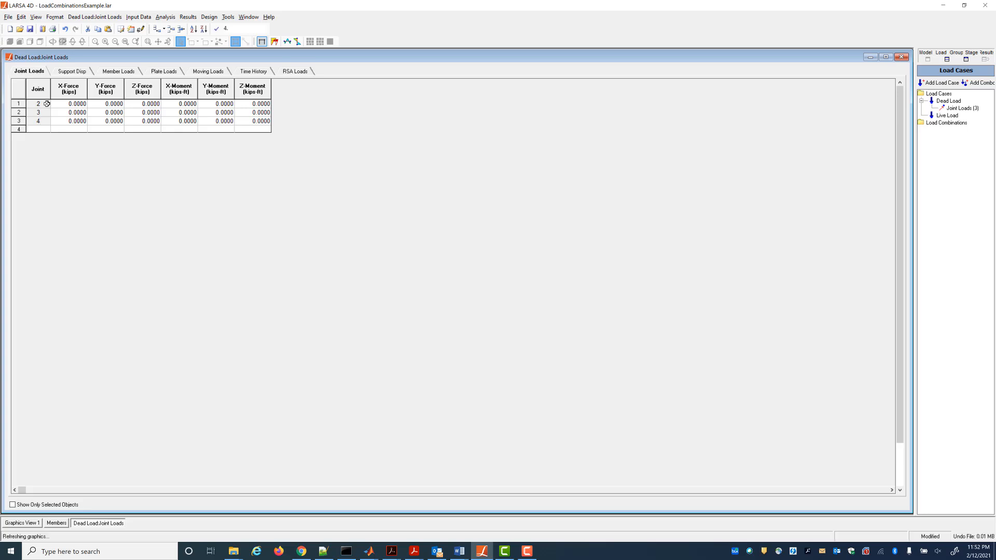
Set the Z-Force at joints 2, 3 and 4 of the Dead Load case to -10 kips.
{"action": "key", "text": "Tab"}
{"action": "key", "text": "Tab"}
{"action": "key", "text": "Tab"}
{"action": "key", "text": "Up"}
{"action": "key", "text": "Up"}
{"action": "key", "text": "shift+Down"}
{"action": "key", "text": "shift+Down"}
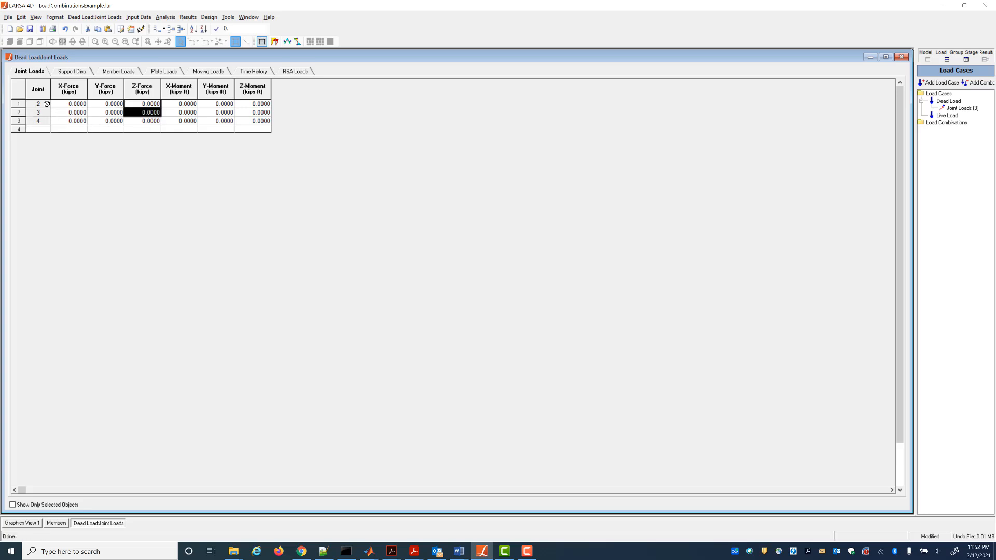
{"action": "left_click", "coordinate": [231, 28]}
{"action": "type", "text": "-1"}
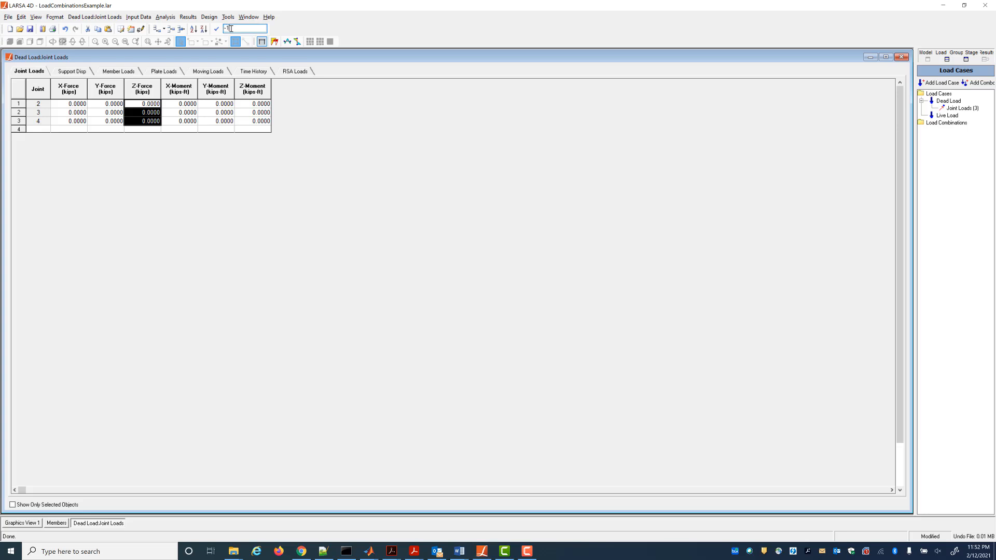
{"action": "type", "text": "0"}
{"action": "key", "text": "Return"}
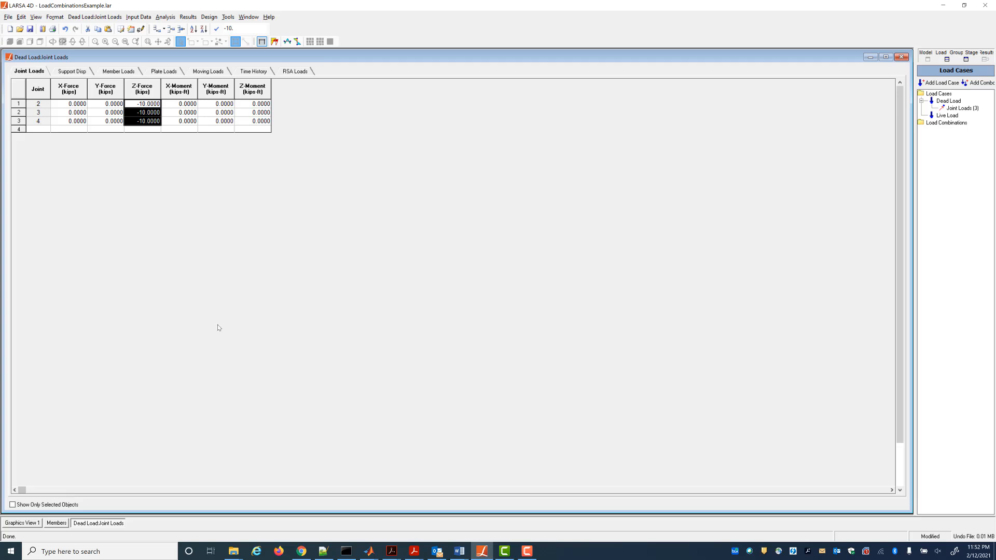
Open the Live Load joint loads table and add load rows for joints 2, 3 and 4.
{"action": "left_click", "coordinate": [942, 116]}
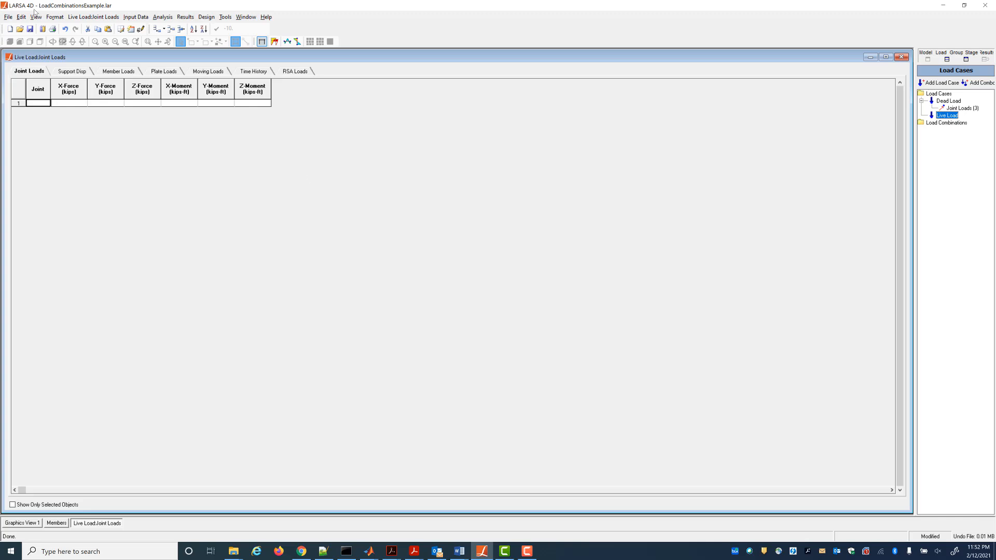
{"action": "left_click", "coordinate": [36, 101]}
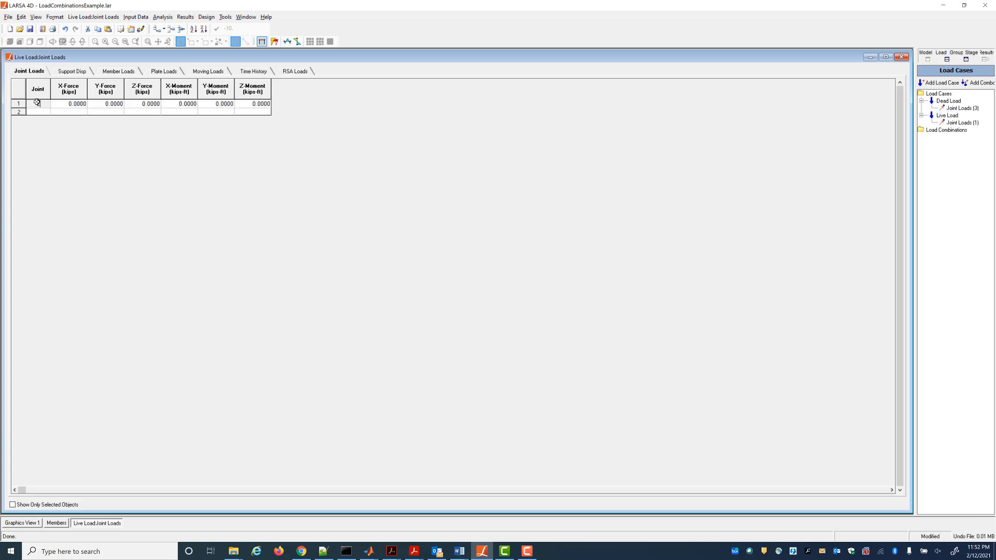
{"action": "type", "text": "2"}
{"action": "double_click", "coordinate": [37, 102]}
{"action": "key", "text": "Return"}
{"action": "type", "text": "3"}
{"action": "key", "text": "Return"}
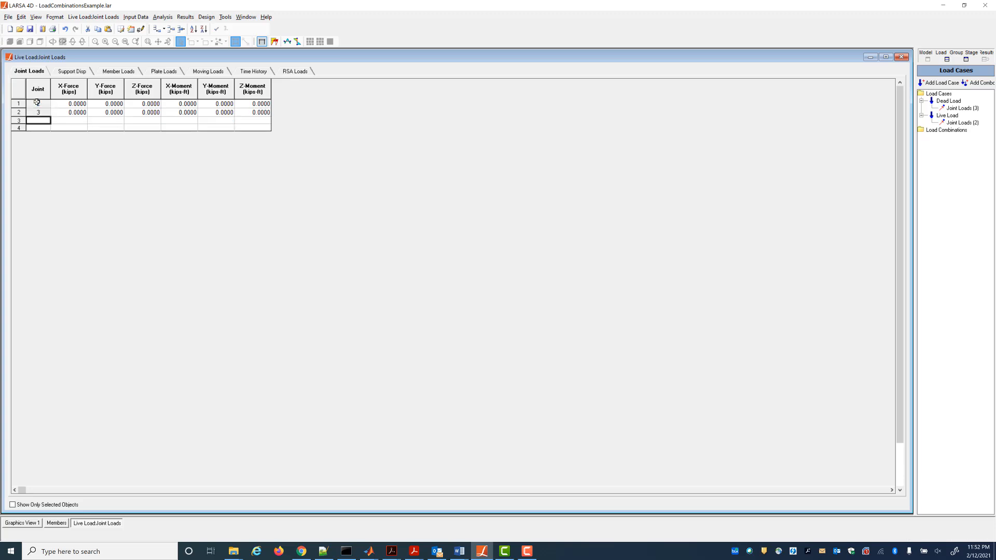
{"action": "type", "text": "4"}
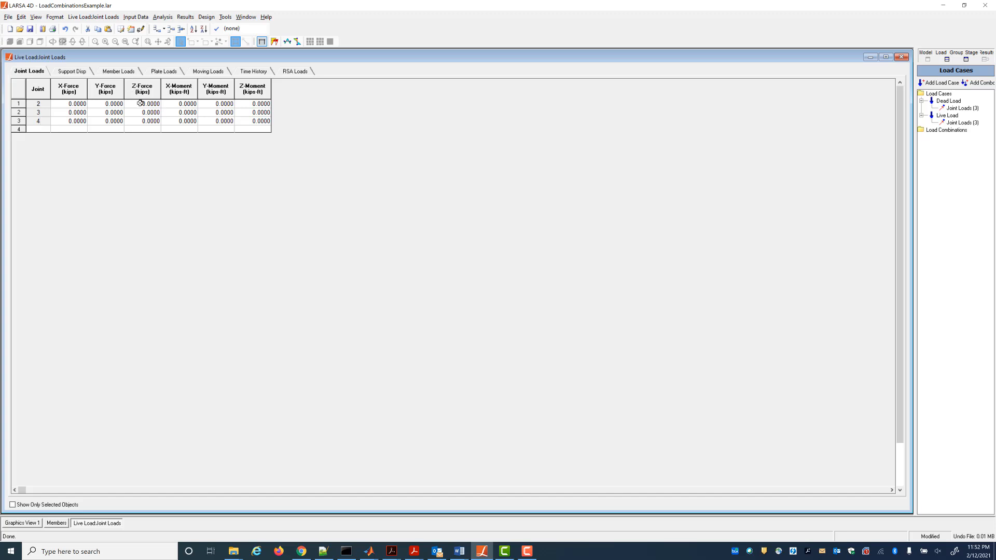
Set the Z-Force at joints 2, 3 and 4 of the Live Load case to -13 kips.
{"action": "left_click_drag", "start_coordinate": [139, 103], "coordinate": [141, 121]}
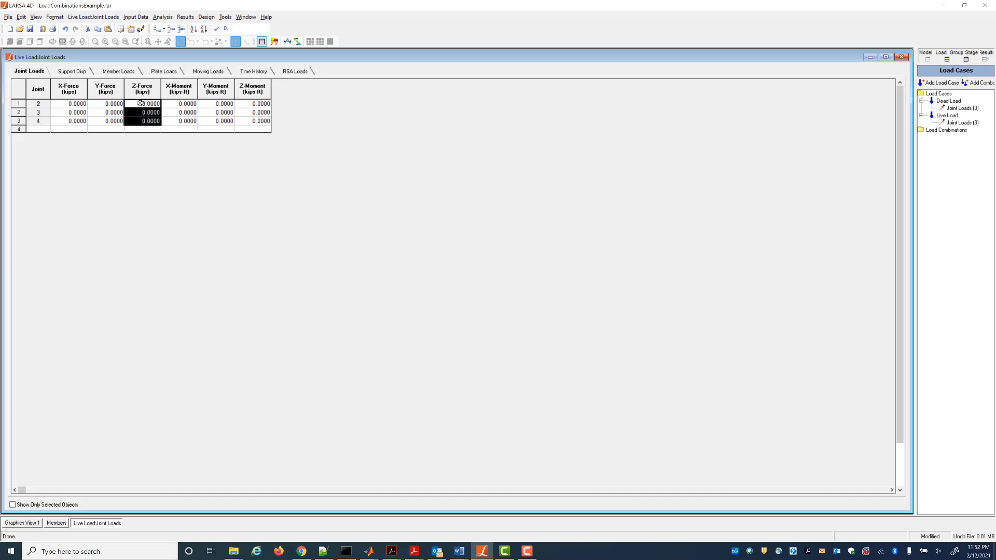
{"action": "left_click", "coordinate": [233, 30]}
{"action": "type", "text": "-13"}
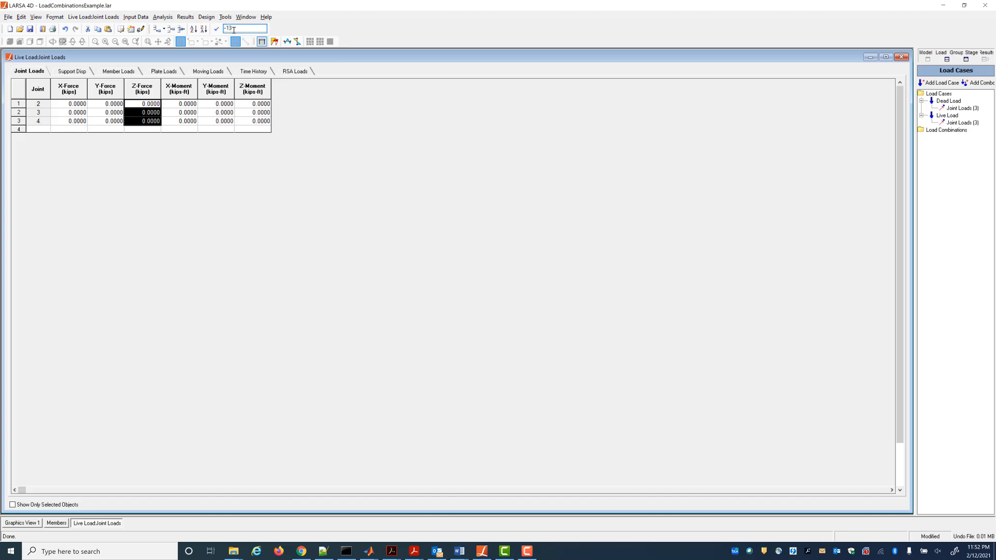
{"action": "key", "text": "Return"}
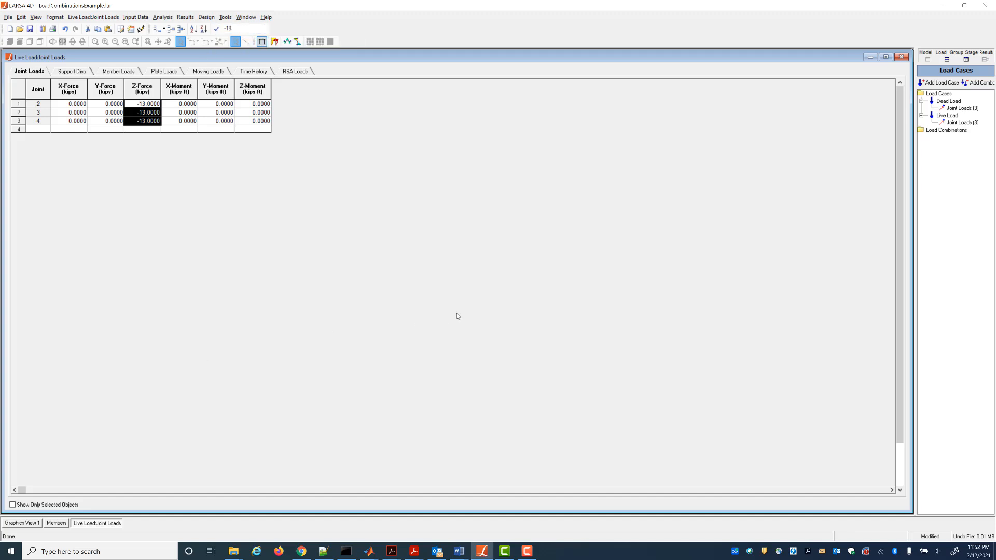
Add two load combinations under Load Combinations.
{"action": "left_click", "coordinate": [940, 130]}
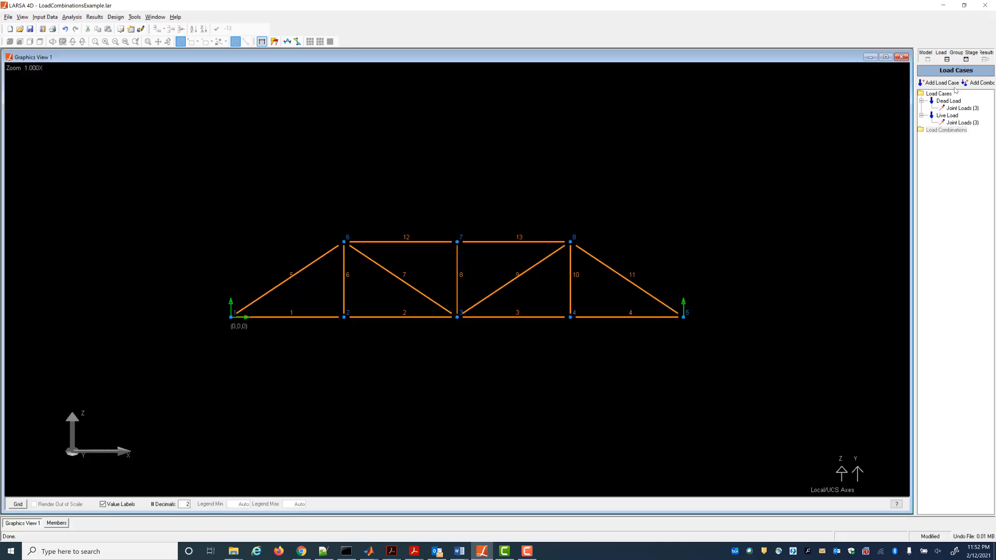
{"action": "left_click", "coordinate": [960, 130]}
{"action": "left_click", "coordinate": [976, 84]}
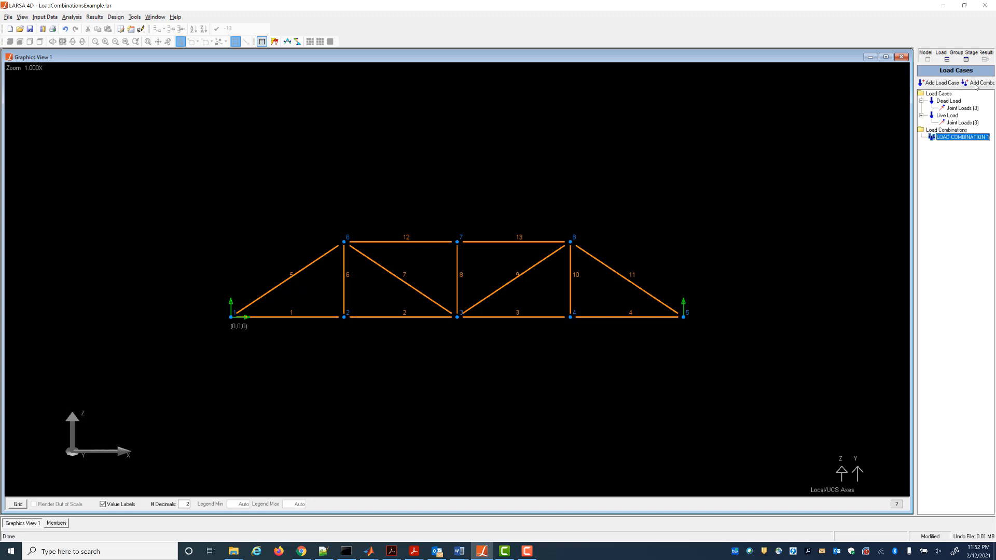
{"action": "left_click", "coordinate": [975, 84]}
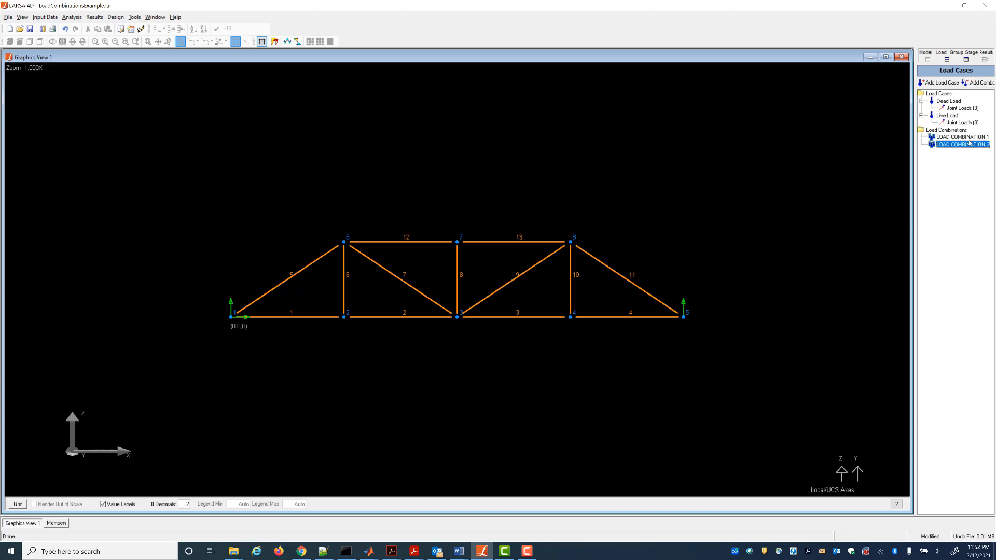
{"action": "left_click", "coordinate": [969, 140]}
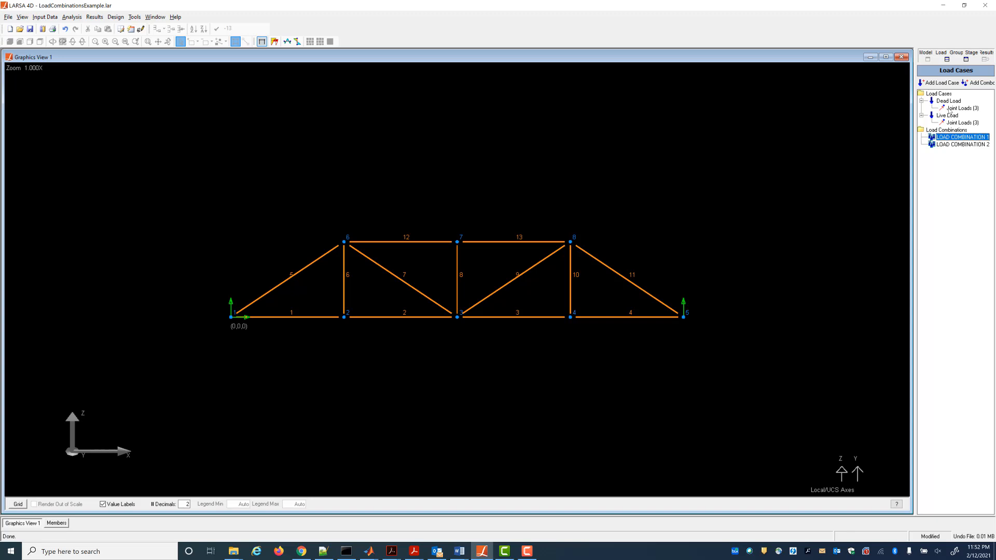
Assign Dead Load to combination 1, and Dead Load plus Live Load to combination 2.
{"action": "left_click_drag", "start_coordinate": [955, 101], "coordinate": [961, 138]}
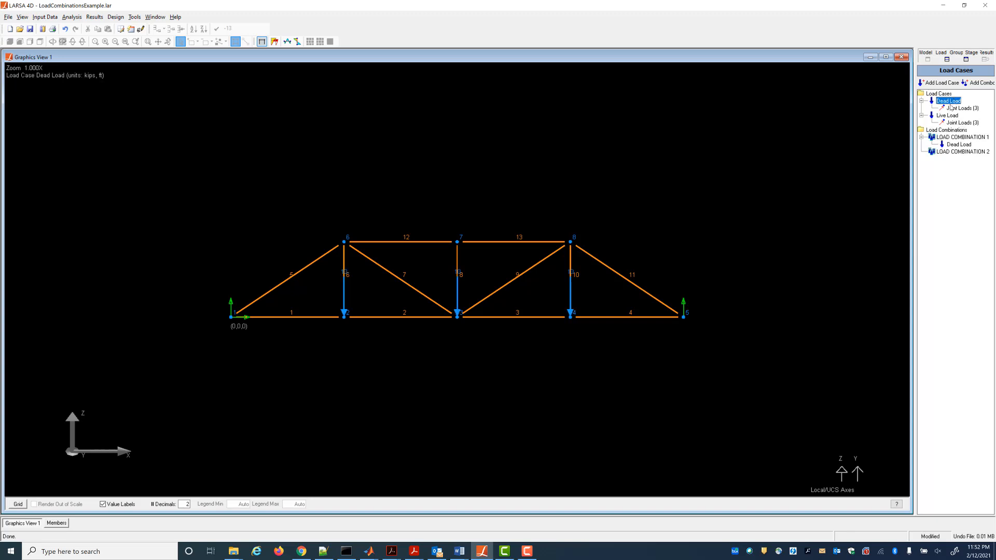
{"action": "left_click_drag", "start_coordinate": [953, 104], "coordinate": [962, 152]}
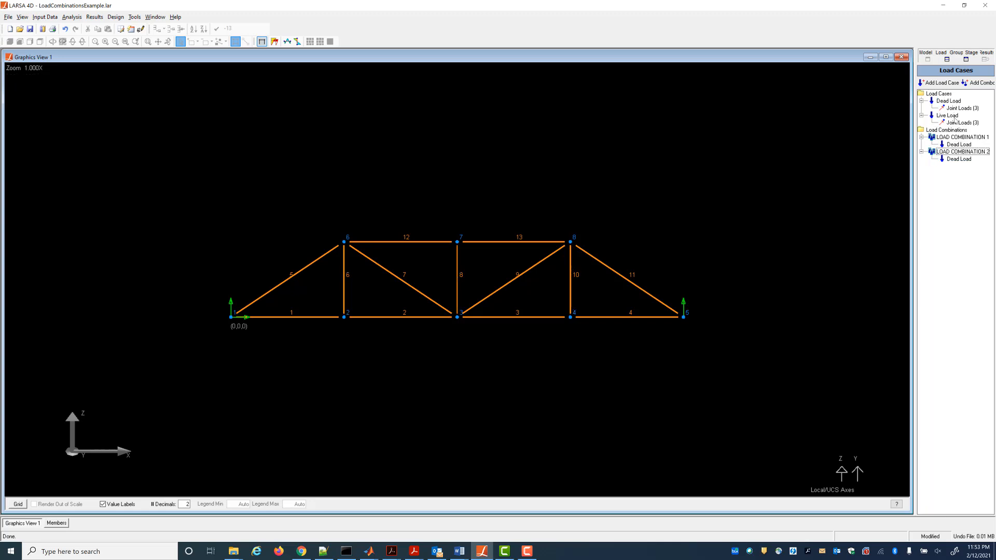
{"action": "left_click_drag", "start_coordinate": [953, 116], "coordinate": [961, 155]}
In the loading matrix, set factors 1.4 Dead for combination 1 and 1.2 Dead, 1.6 Live for combination 2.
{"action": "left_click", "coordinate": [959, 136]}
{"action": "right_click", "coordinate": [957, 136]}
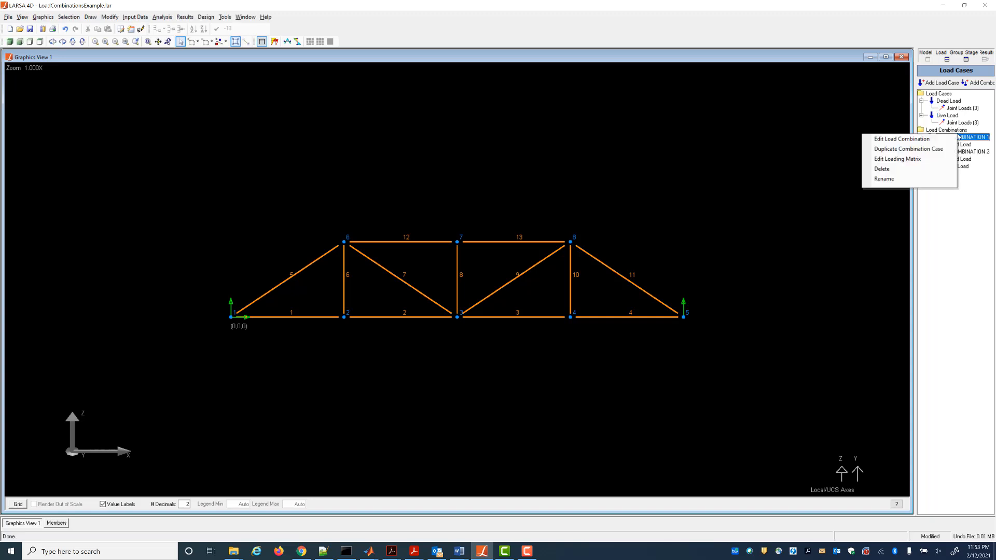
{"action": "left_click", "coordinate": [921, 159]}
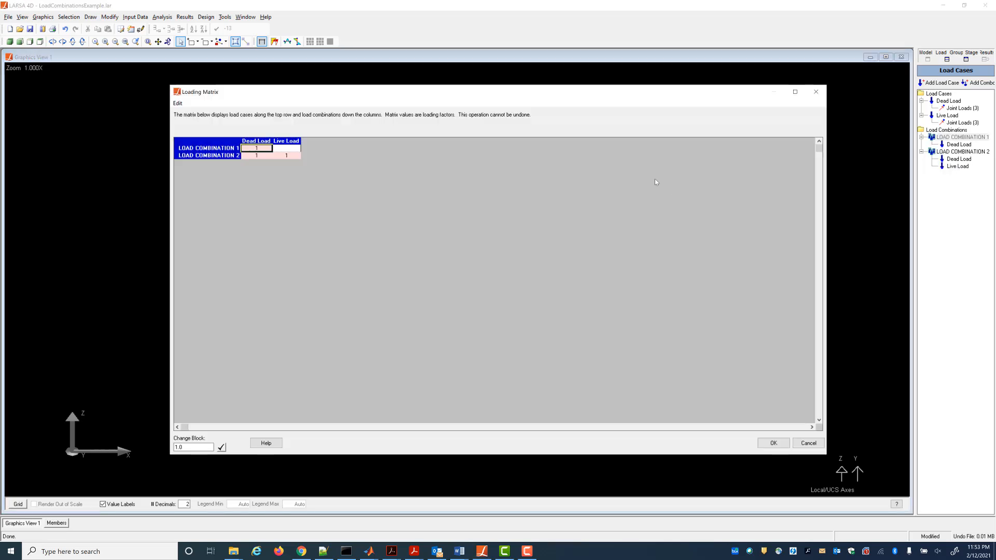
{"action": "type", "text": "1.4"}
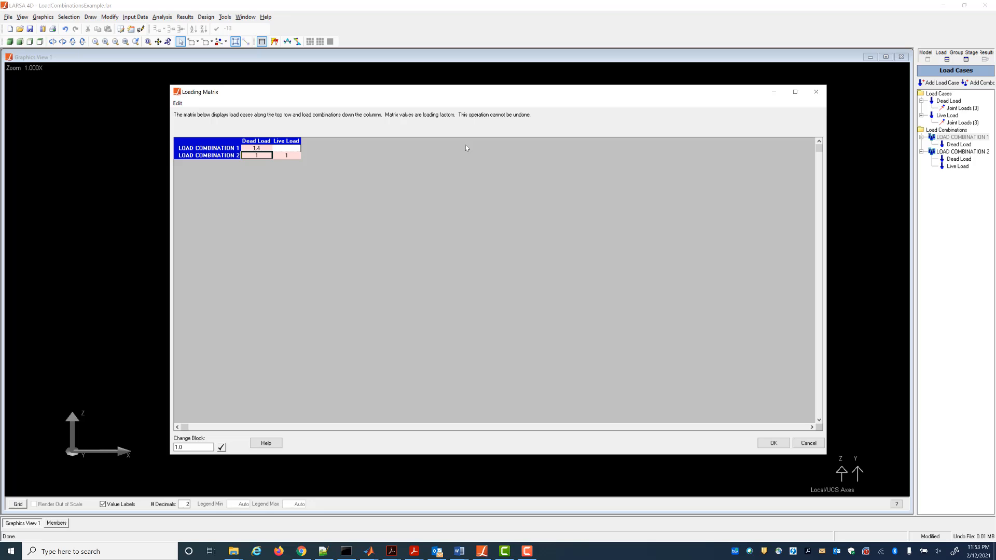
{"action": "key", "text": "Return"}
{"action": "type", "text": "1.2"}
{"action": "key", "text": "Tab"}
{"action": "type", "text": "1"}
{"action": "key", "text": "Return"}
{"action": "left_click", "coordinate": [773, 443]}
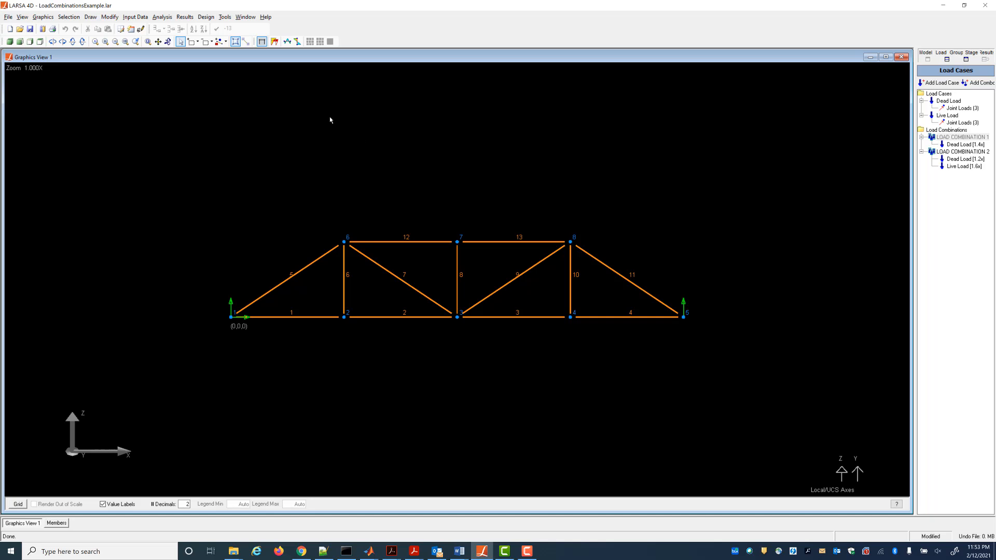
Save the project and run a Linear Elastic Static analysis, then close the analysis engine window.
{"action": "left_click", "coordinate": [30, 29]}
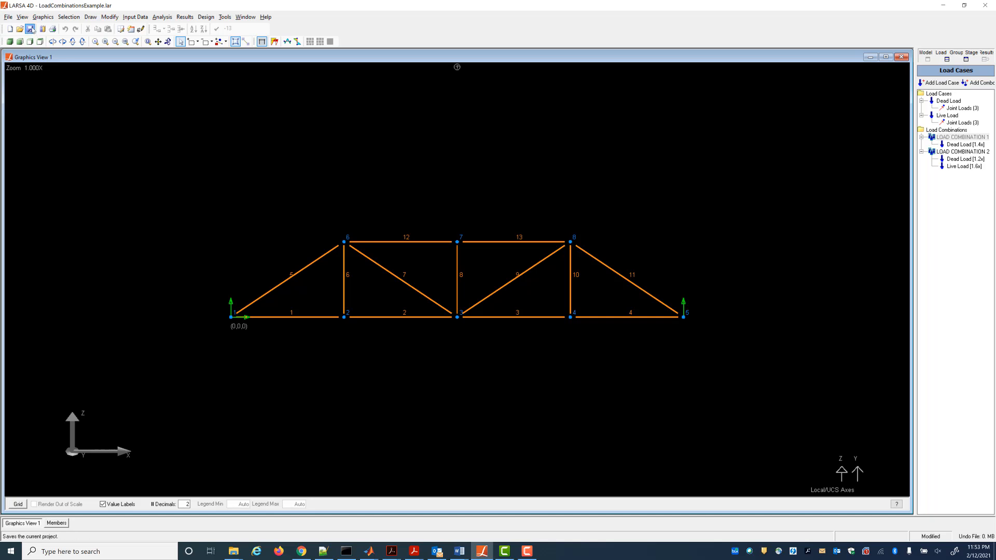
{"action": "left_click", "coordinate": [162, 17]}
{"action": "left_click", "coordinate": [171, 27]}
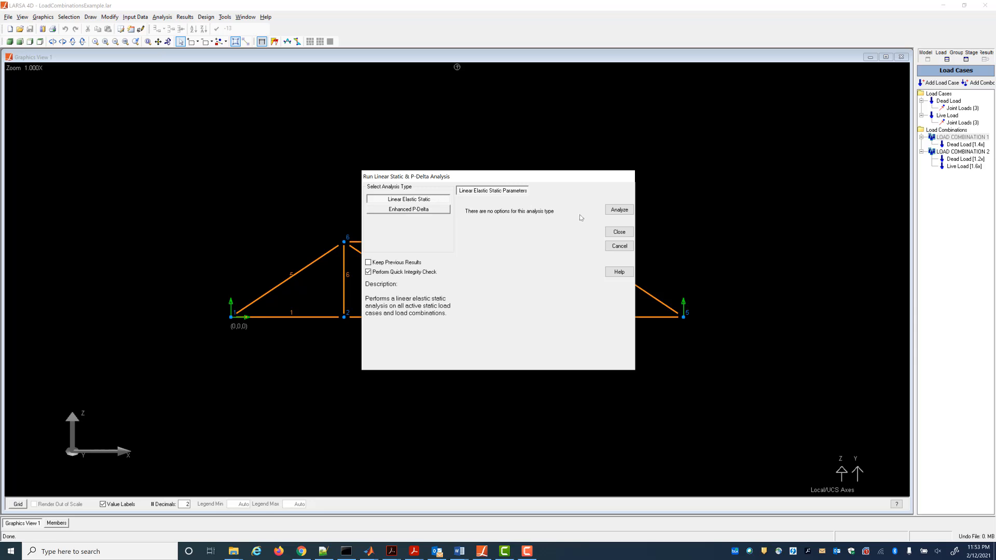
{"action": "left_click", "coordinate": [615, 209]}
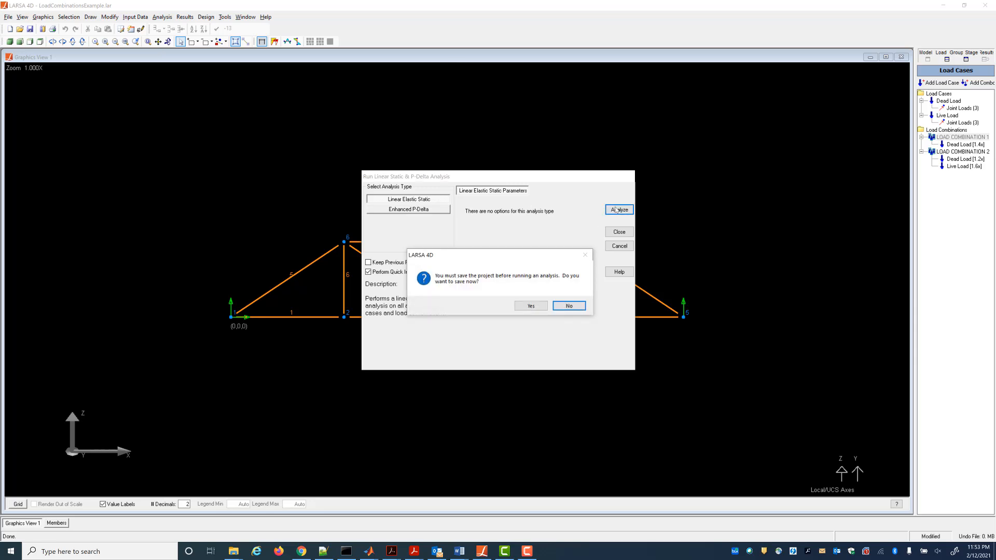
{"action": "left_click", "coordinate": [541, 306]}
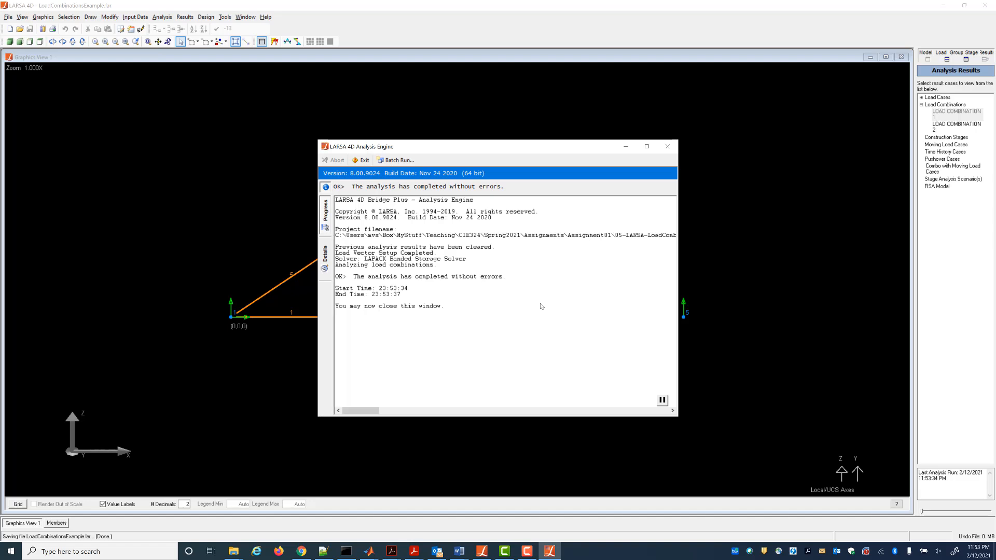
{"action": "left_click", "coordinate": [667, 147]}
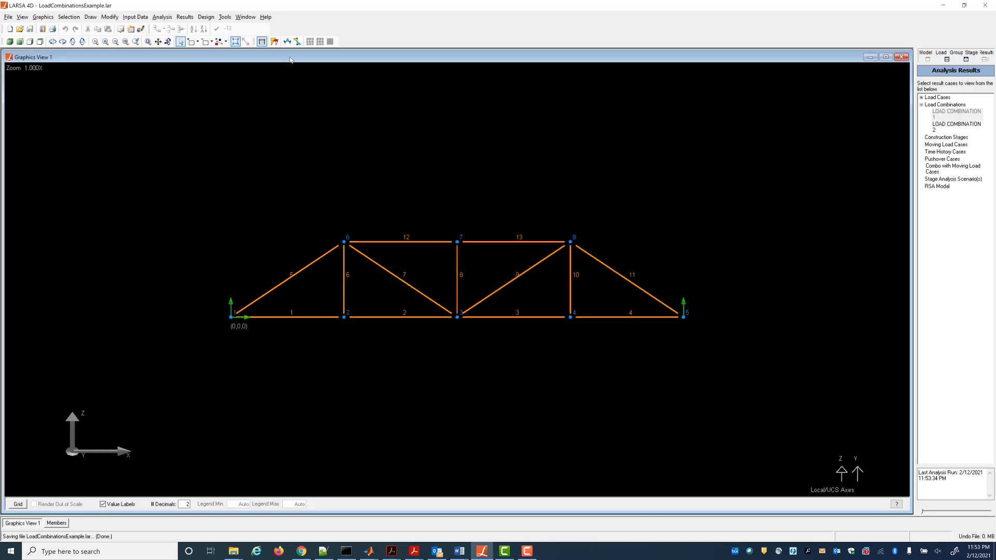
Open the local member end forces results spreadsheet.
{"action": "left_click", "coordinate": [187, 17]}
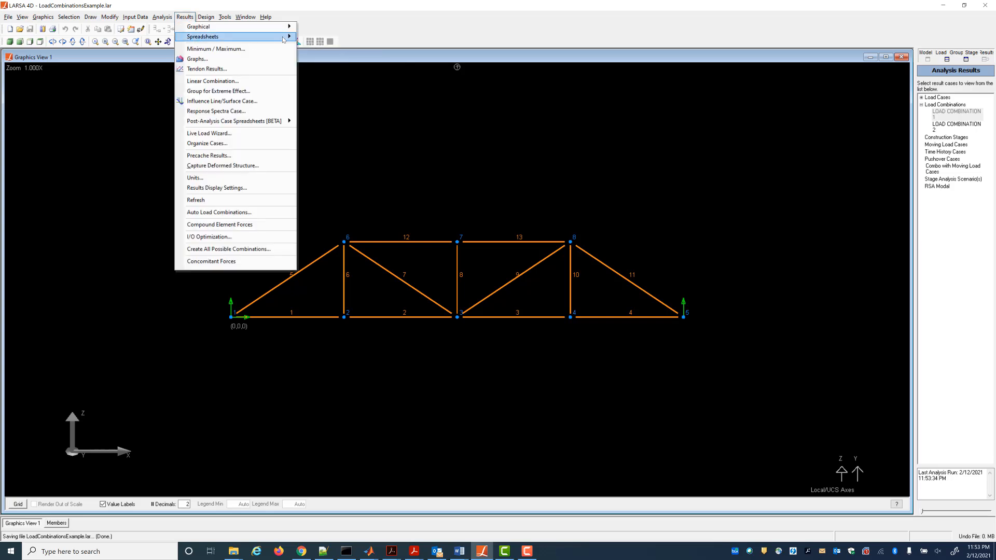
{"action": "mouse_move", "coordinate": [280, 37]}
{"action": "mouse_move", "coordinate": [316, 47]}
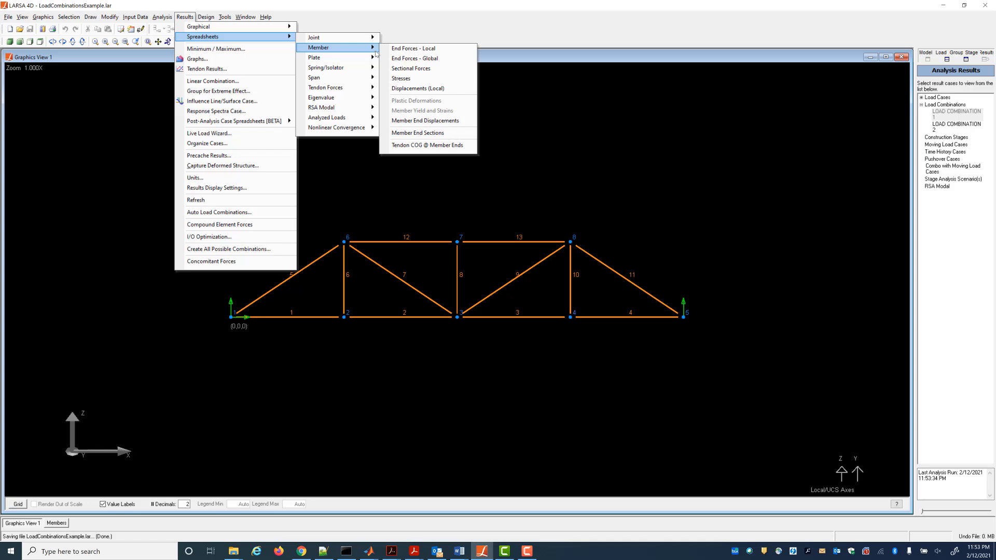
{"action": "left_click", "coordinate": [402, 51]}
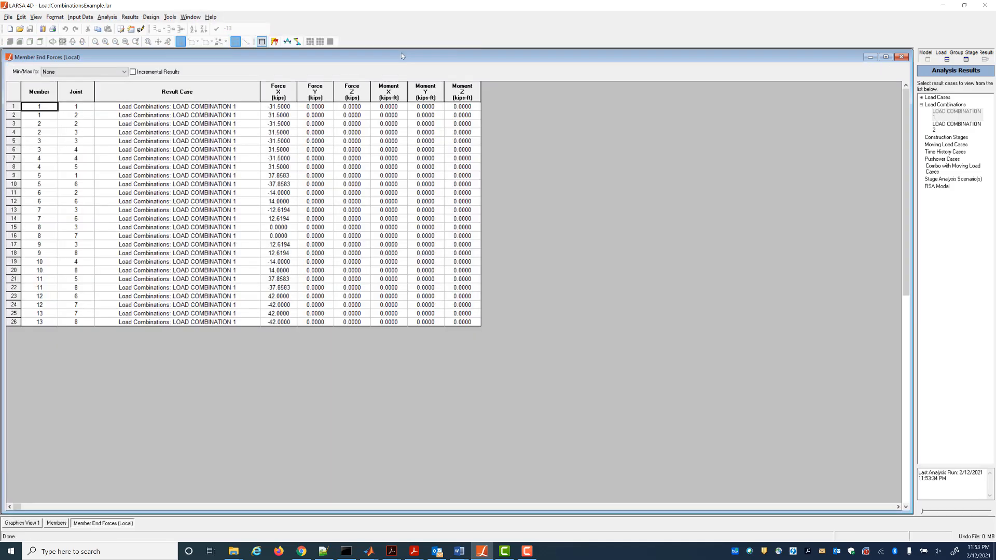
Review the member axial forces for Load Combination 1, then for Load Combination 2.
{"action": "left_click", "coordinate": [954, 113]}
{"action": "left_click", "coordinate": [284, 108]}
{"action": "left_click", "coordinate": [284, 108]}
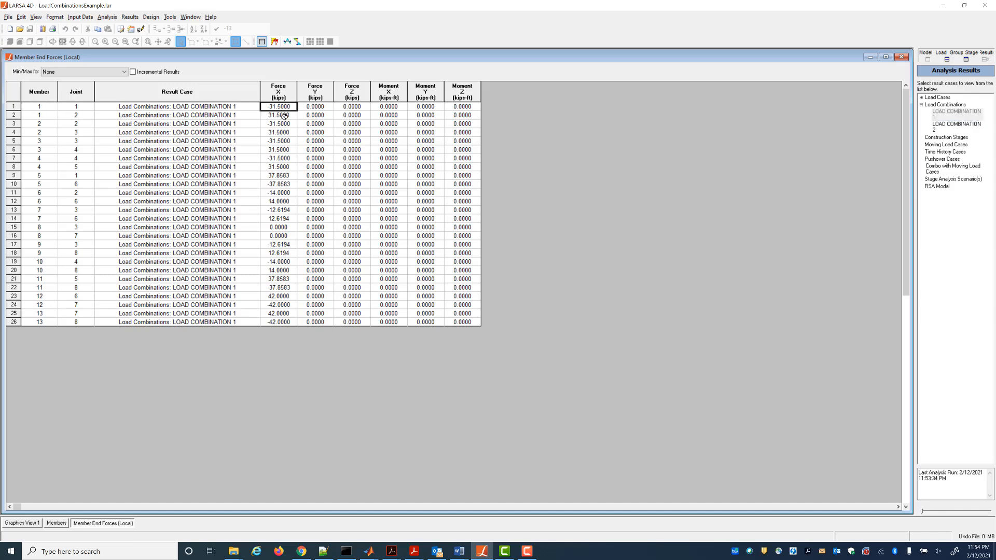
{"action": "left_click", "coordinate": [284, 116]}
{"action": "left_click", "coordinate": [952, 131]}
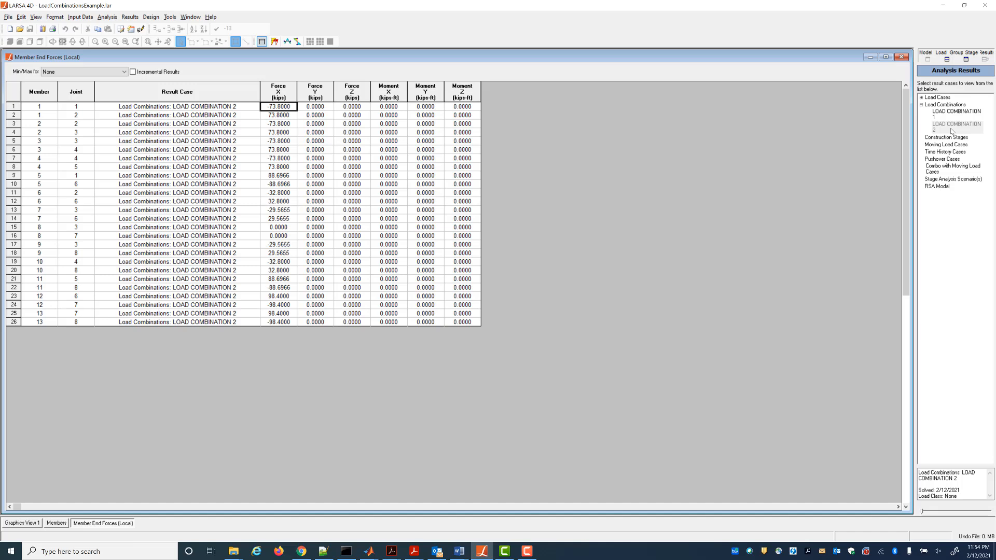
{"action": "left_click", "coordinate": [293, 116]}
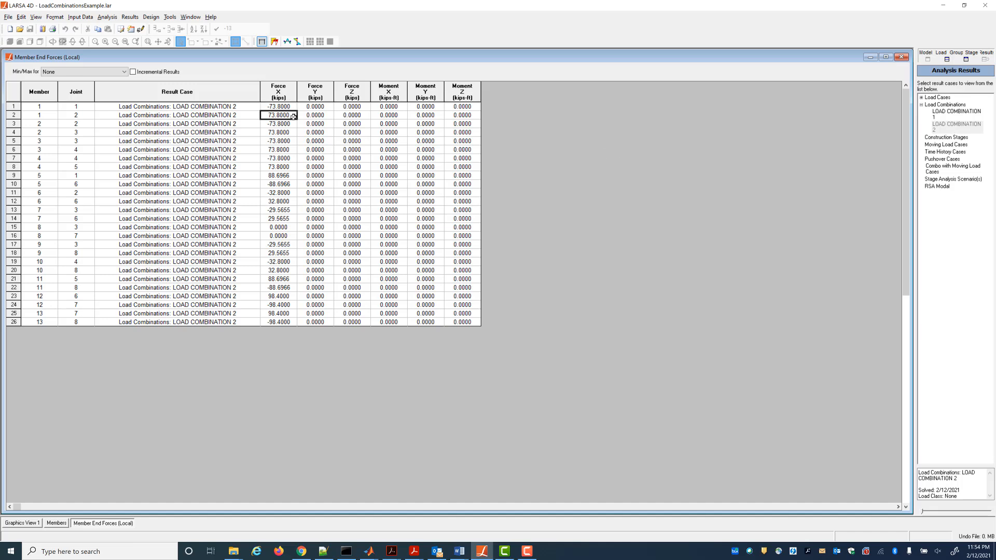